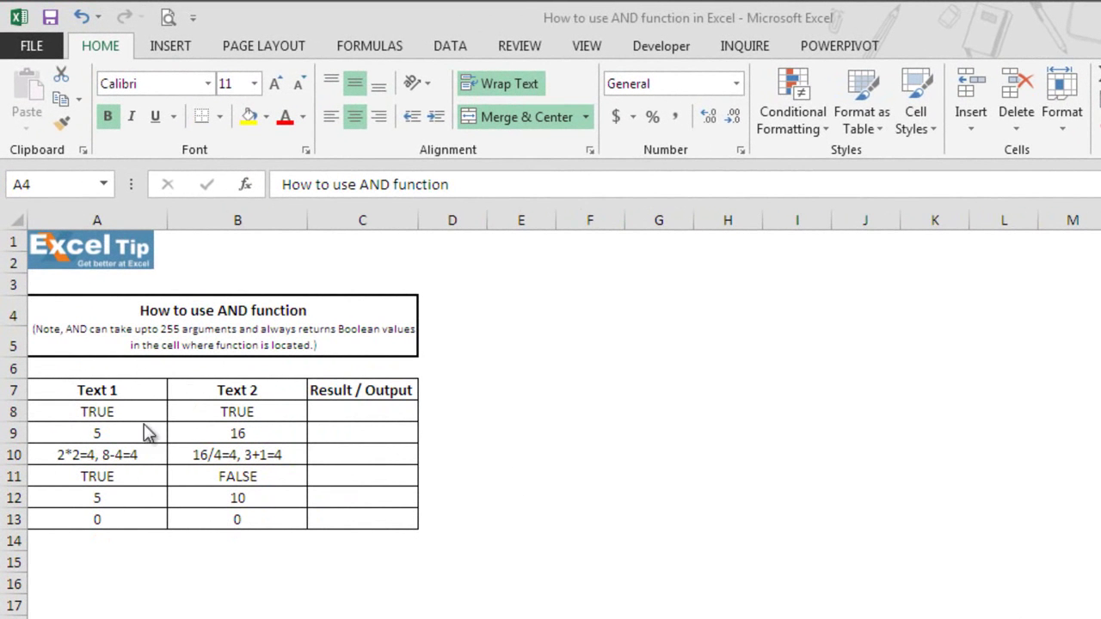
- Enter =AND(A8,B8) in C8 to combine the row 8 values
left_click(365, 413)
type("=and")
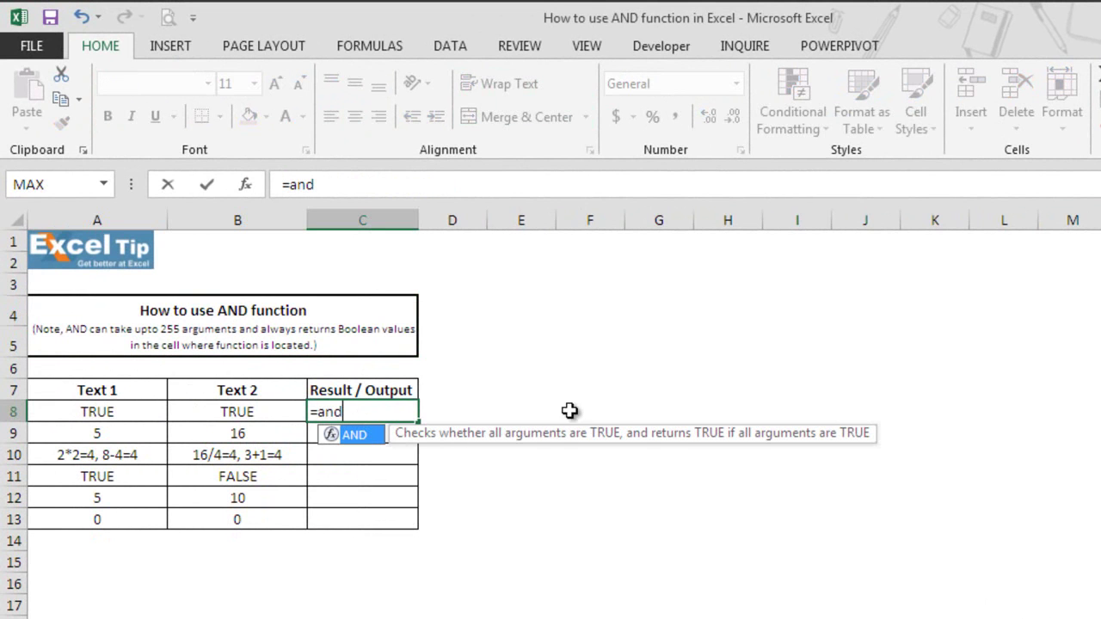
key("Tab")
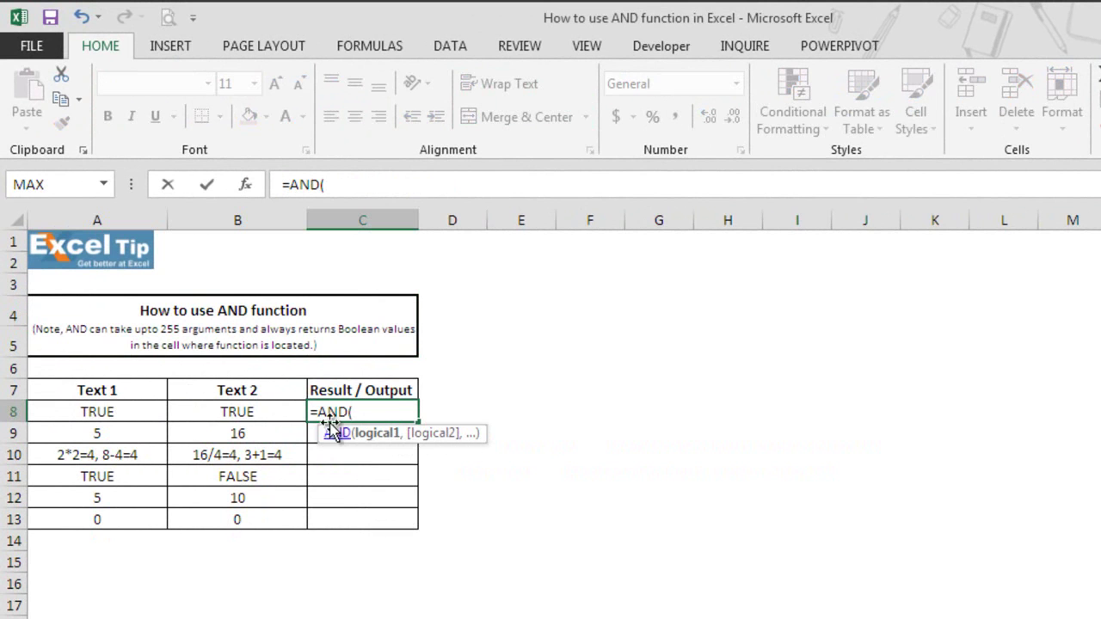
left_click(143, 411)
type(",")
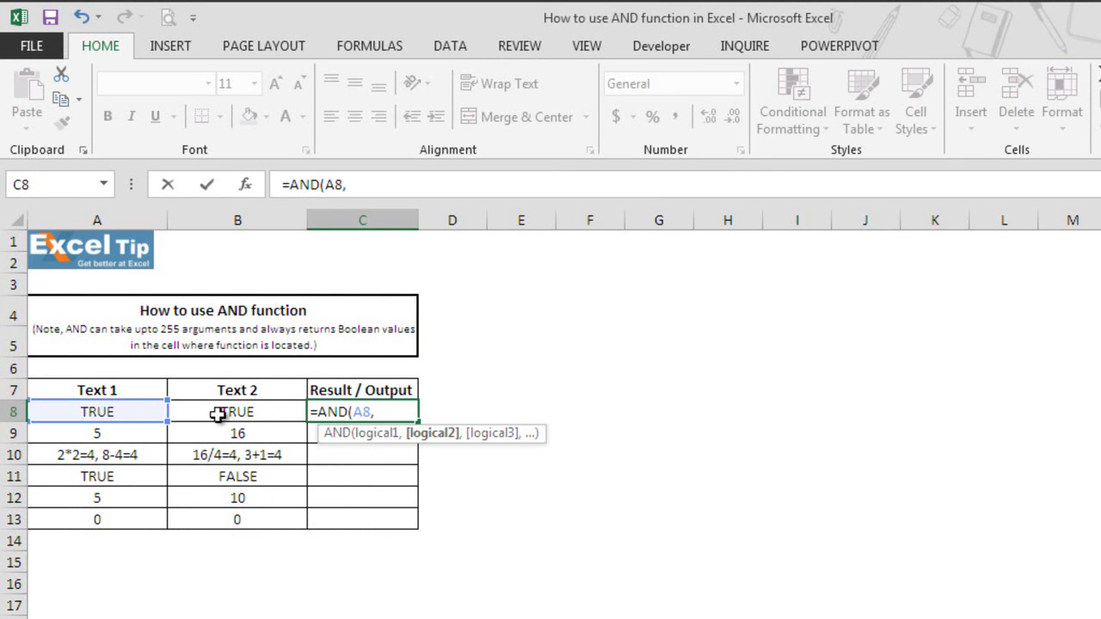
left_click(218, 413)
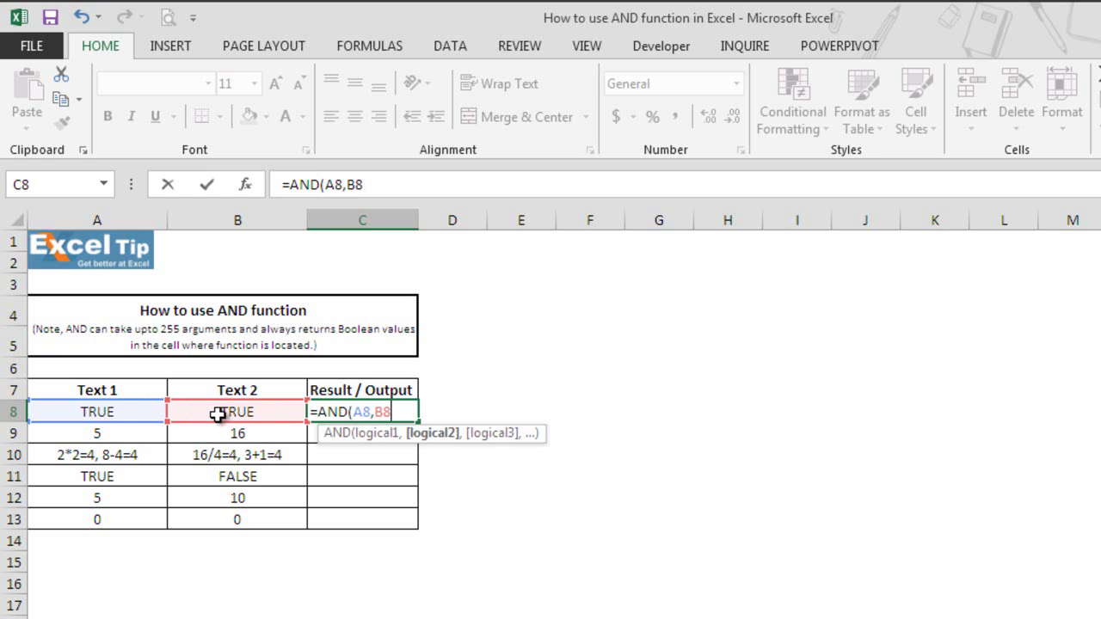
type(")")
key("Return")
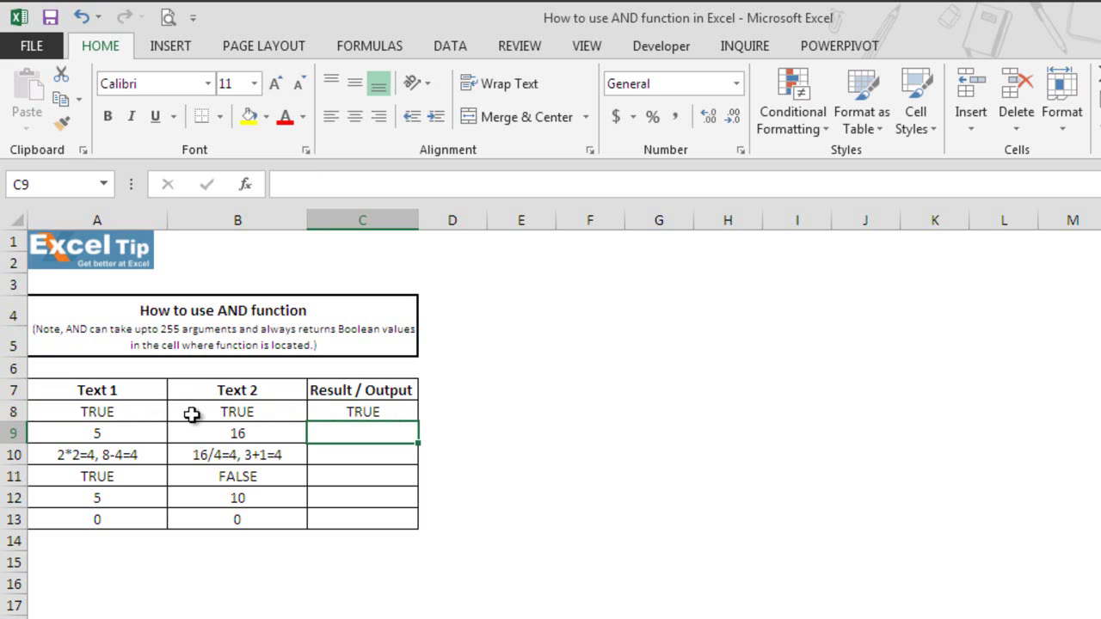
- Change B8 to FALSE so C8 returns FALSE
left_click(254, 414)
type("FALSE")
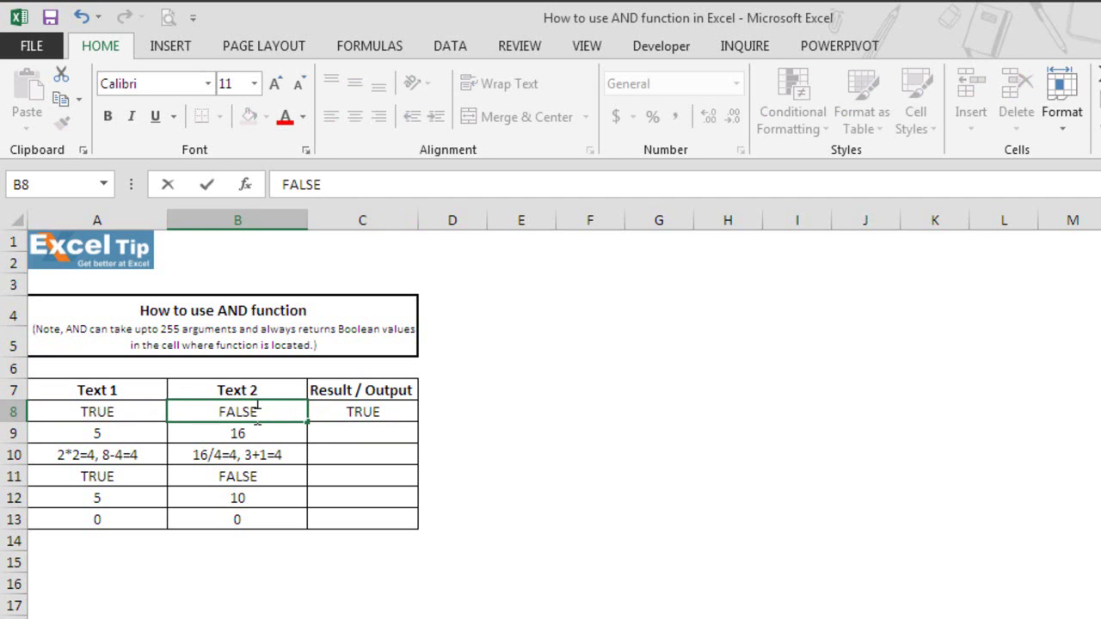
key("Return")
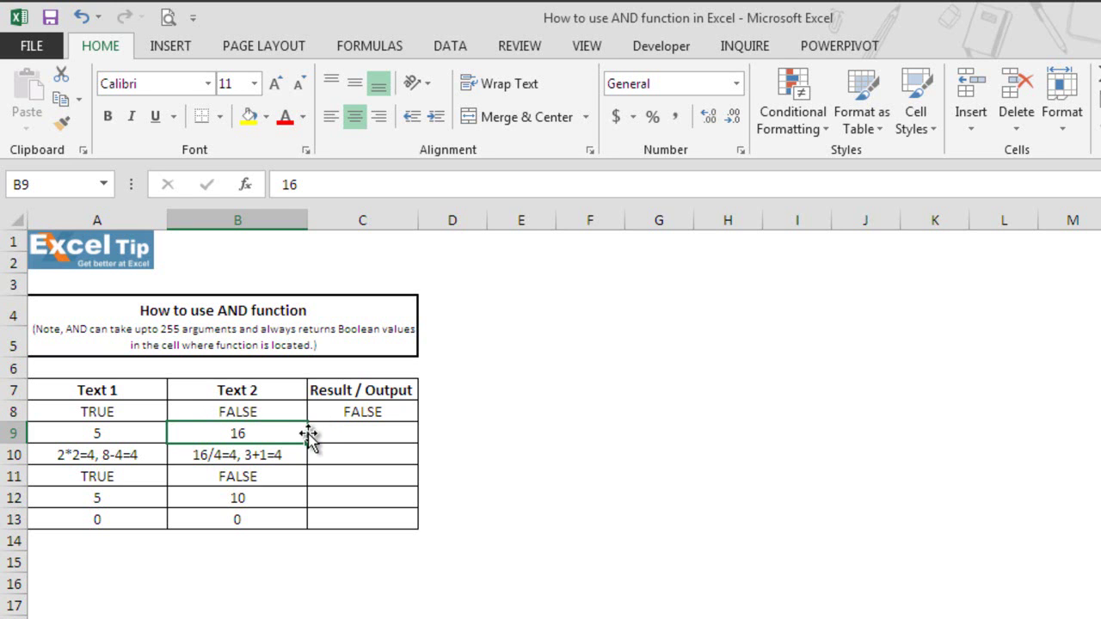
- Enter =AND(A9>0,B9<A9) in C9
left_click(355, 435)
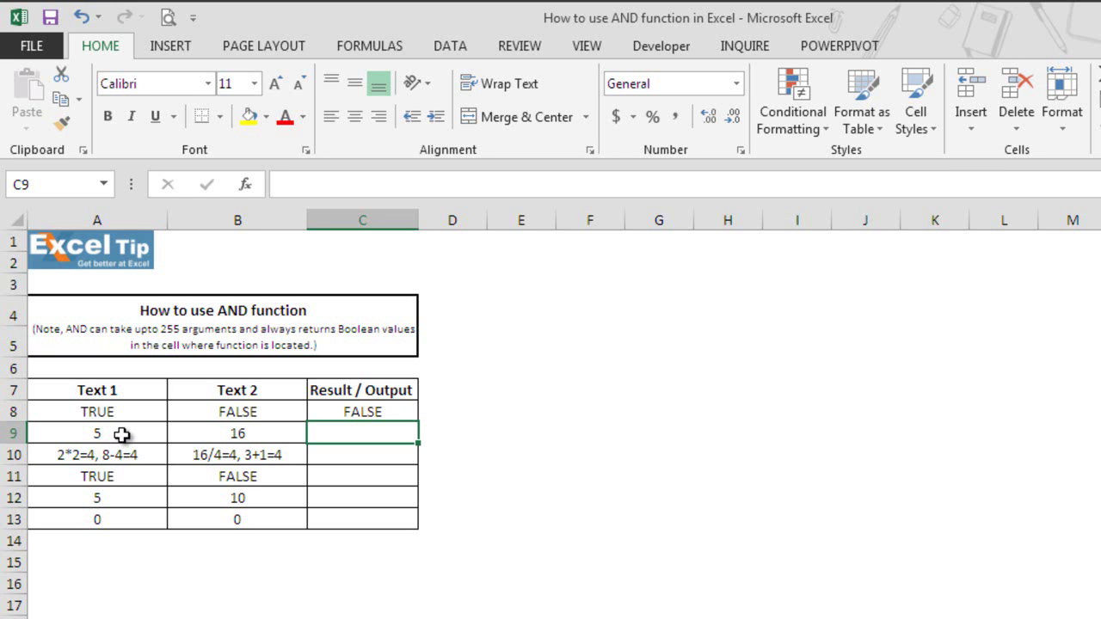
type("=")
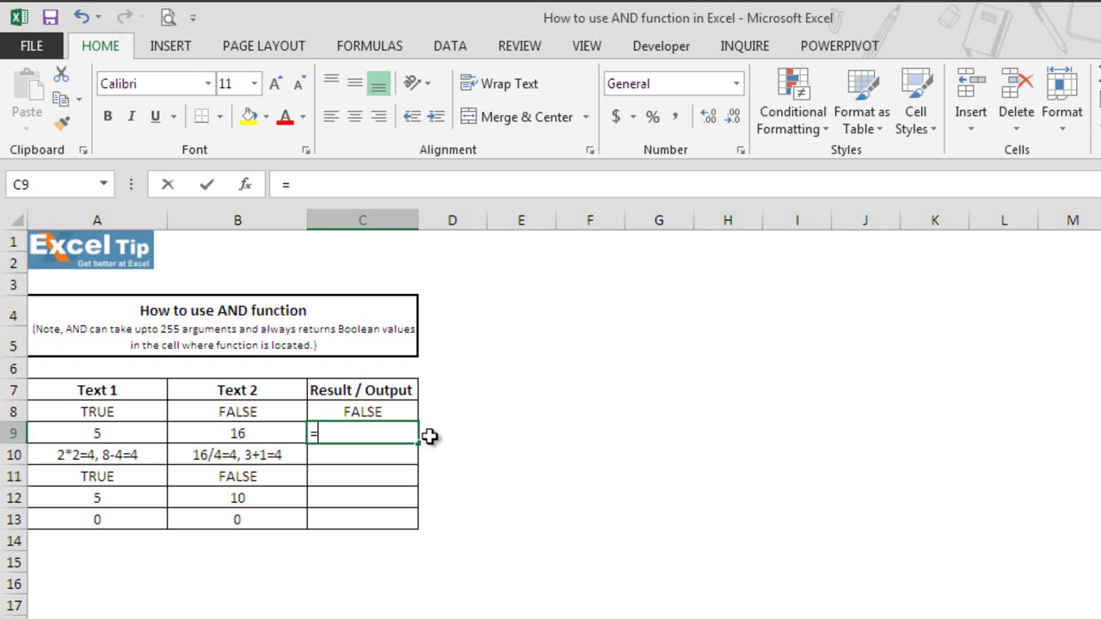
type("and")
key("Tab")
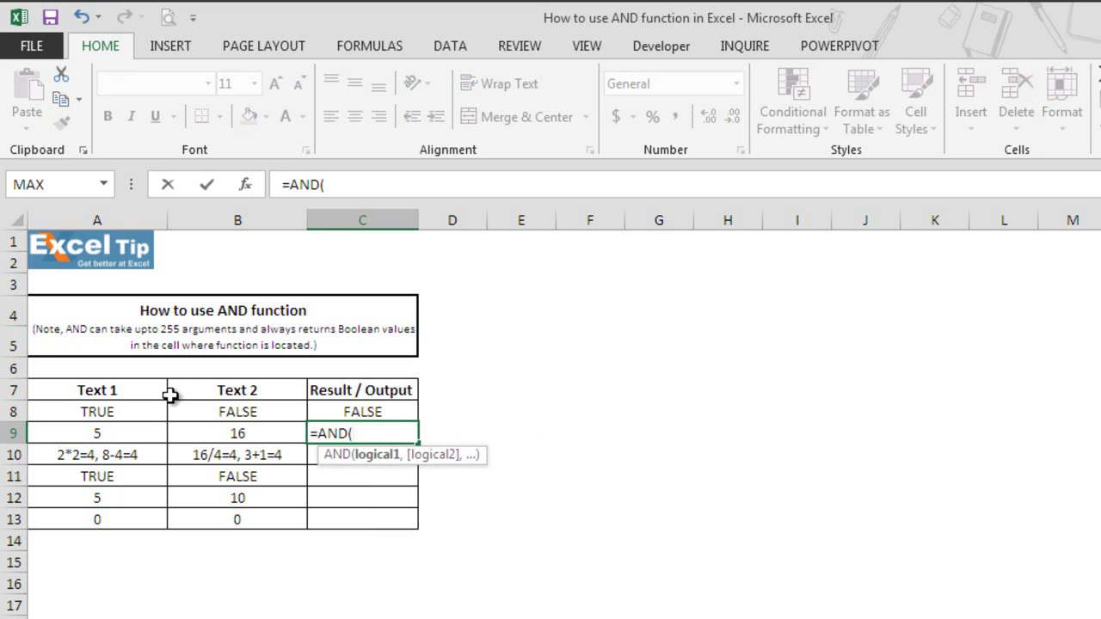
left_click(136, 433)
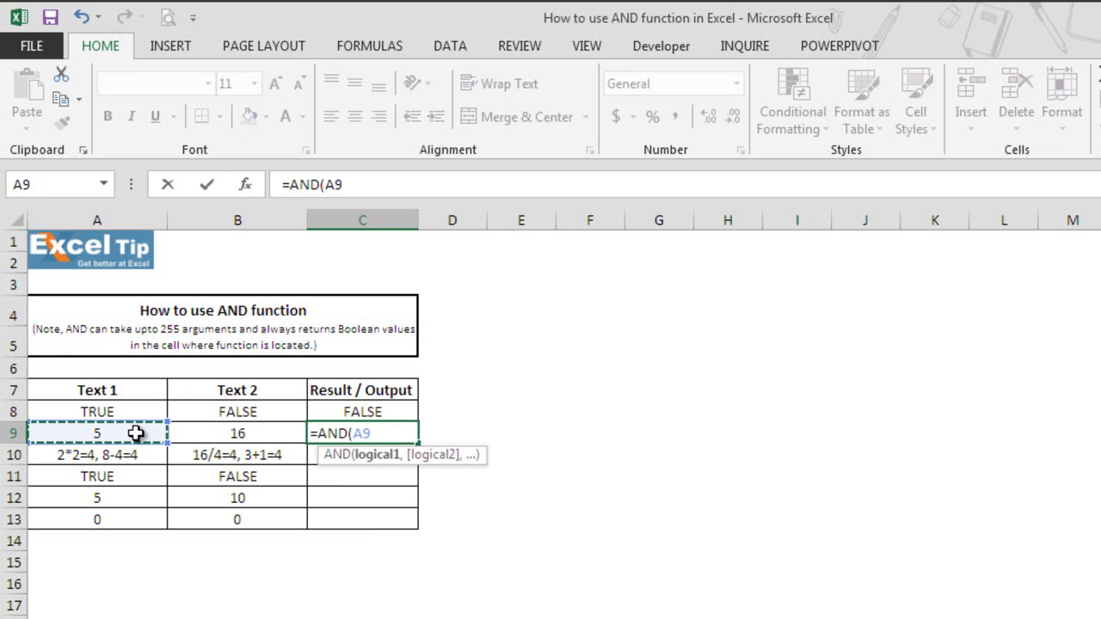
type(">0,")
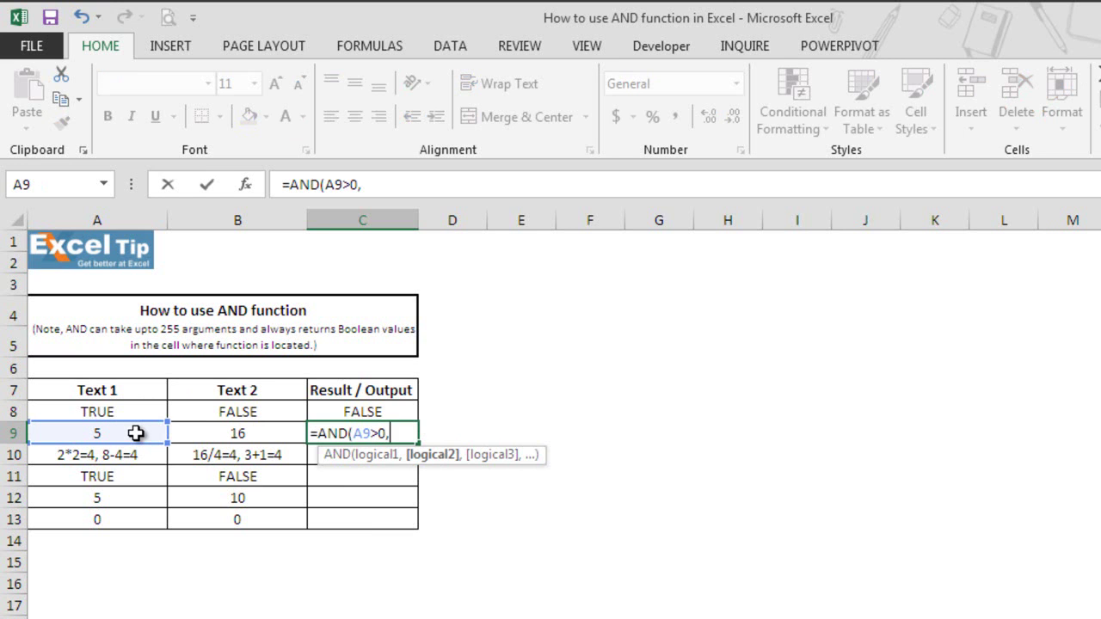
left_click(231, 432)
type("<")
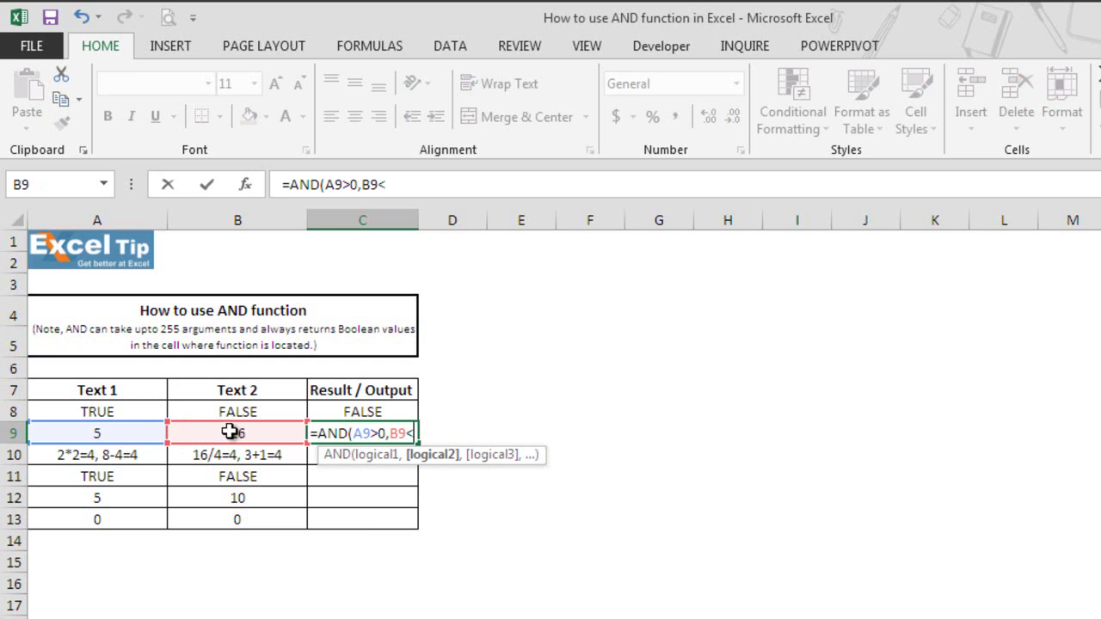
left_click(154, 435)
type(")")
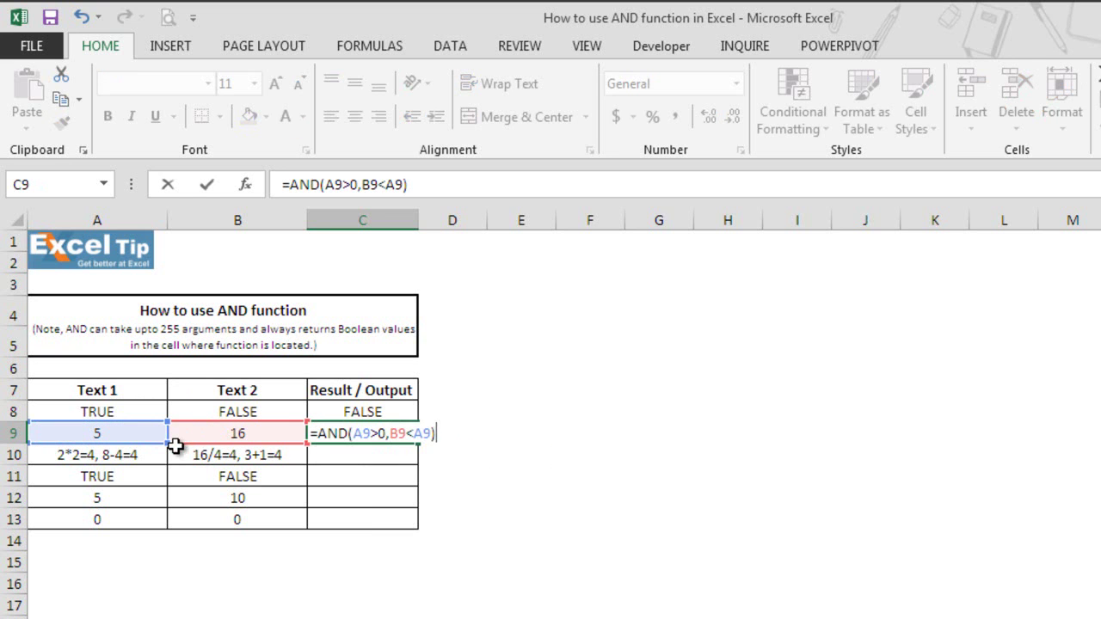
key("Return")
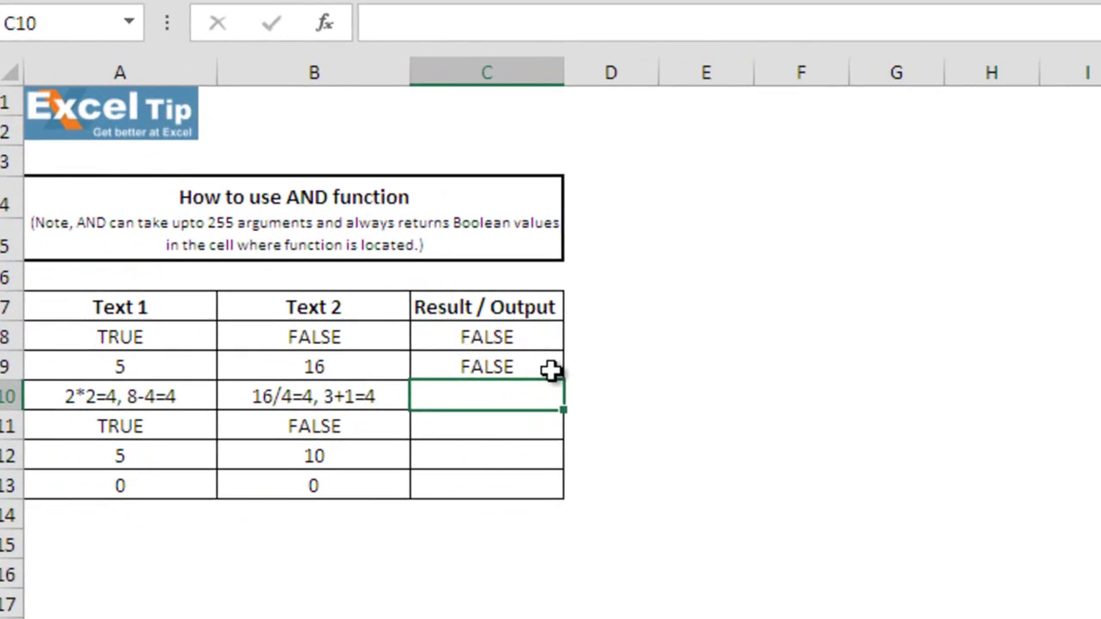
- Reopen the C9 formula to review its AND argument hints, leaving it unchanged
left_click(408, 433)
double_click(409, 433)
left_click(577, 352)
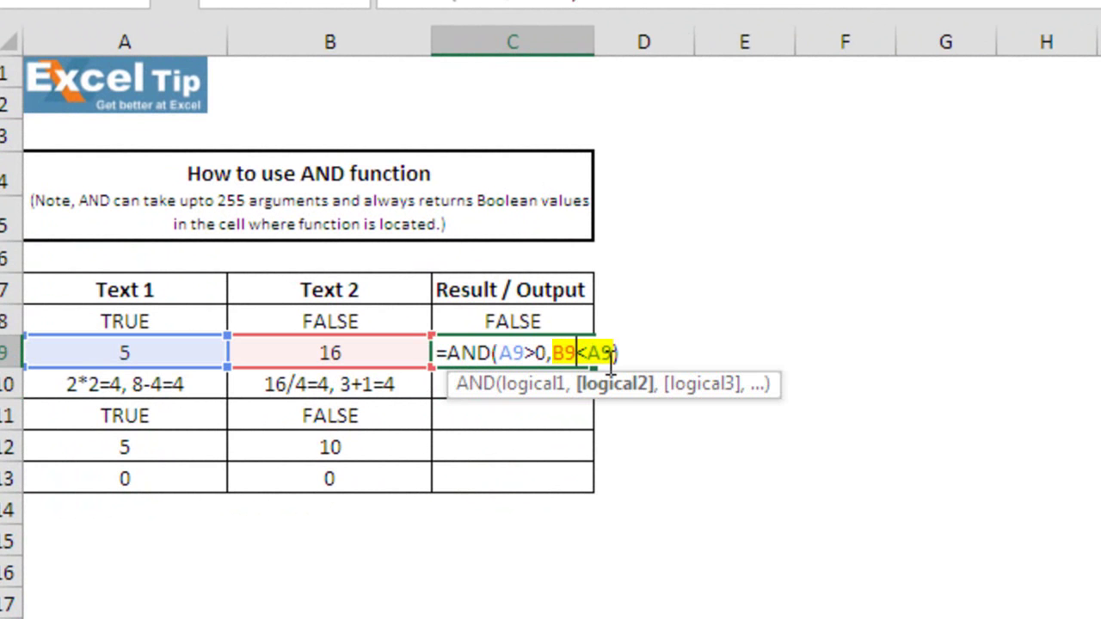
key("Escape")
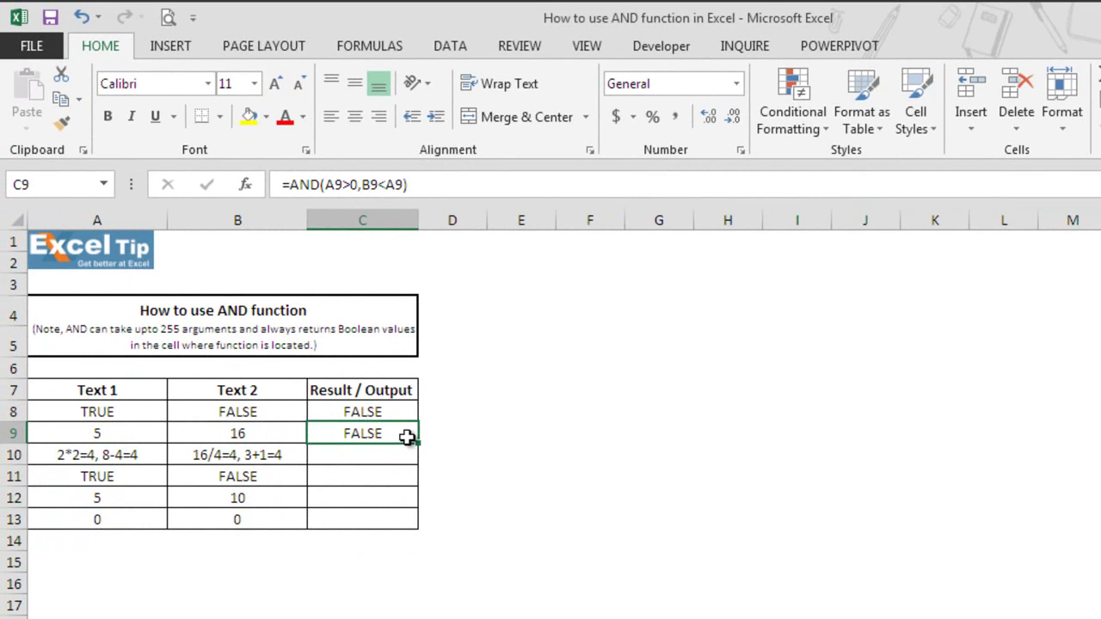
double_click(407, 437)
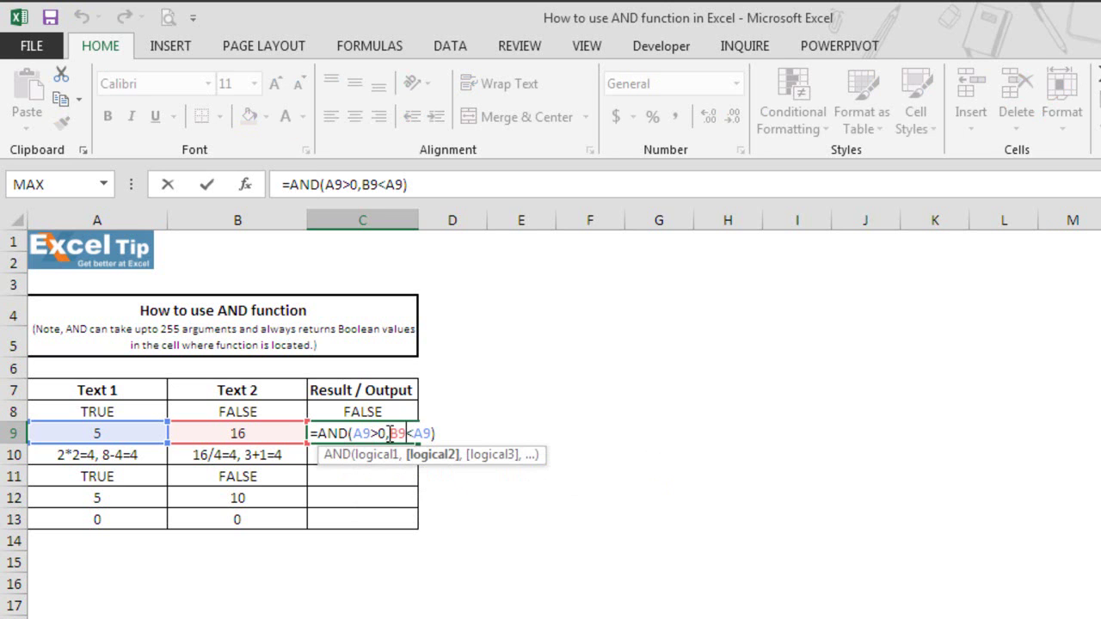
left_click_drag(352, 432, 386, 433)
key("F9")
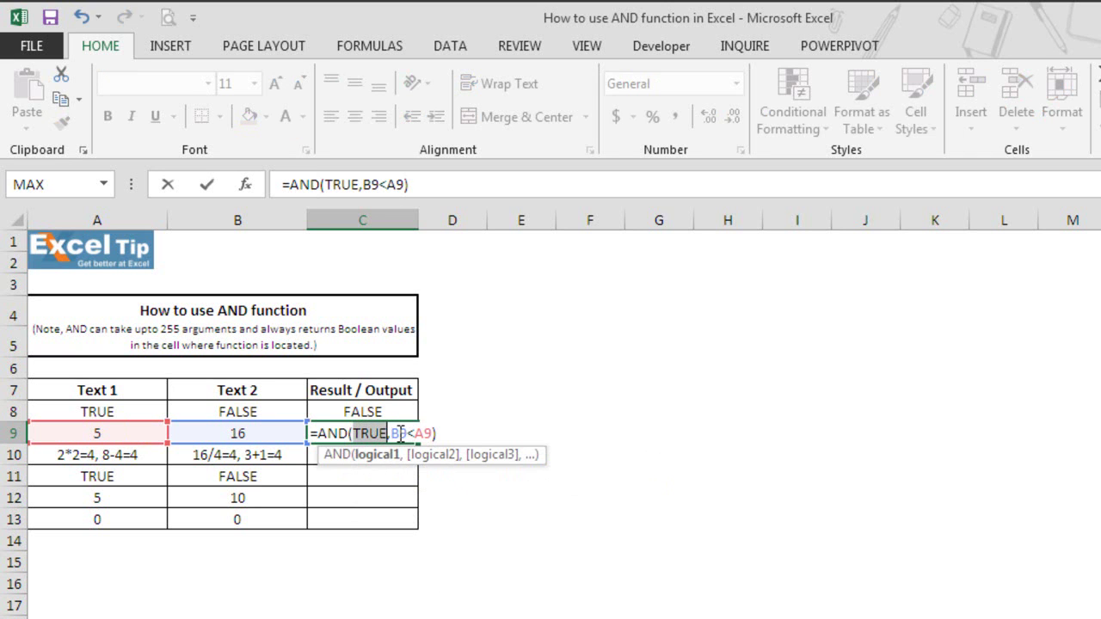
key("ctrl+z")
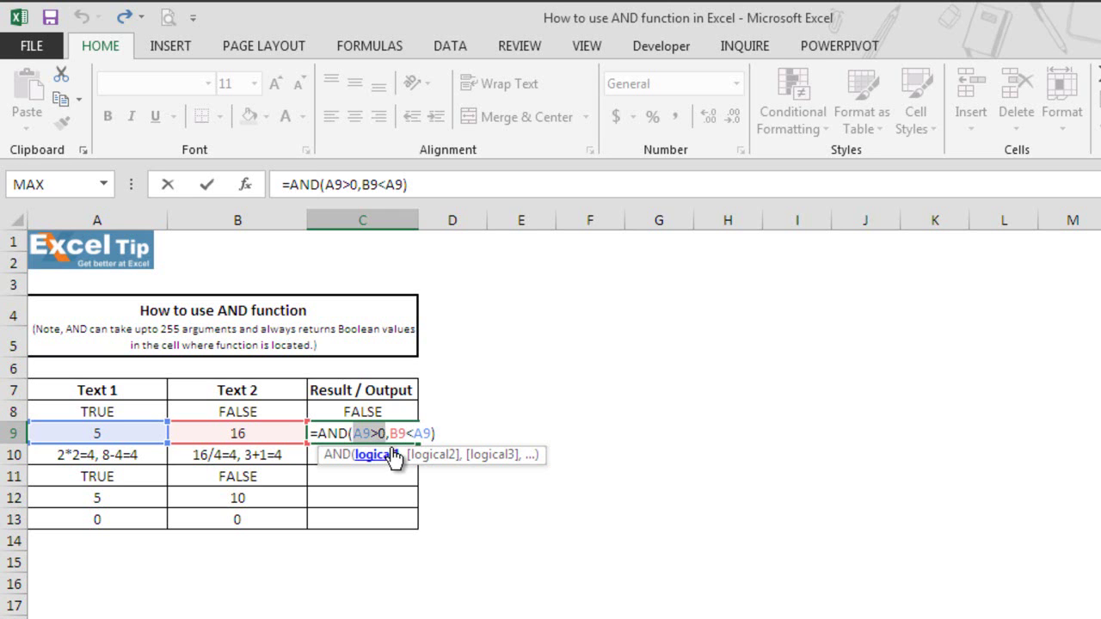
left_click_drag(389, 433, 430, 434)
key("F9")
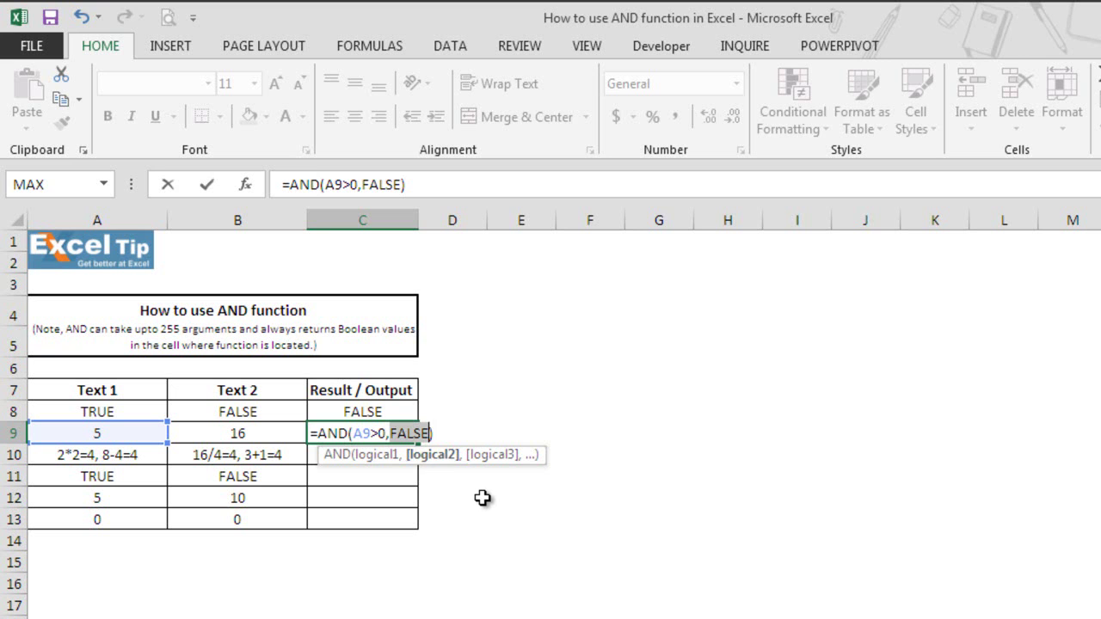
type("B9<A9")
key("ctrl+Return")
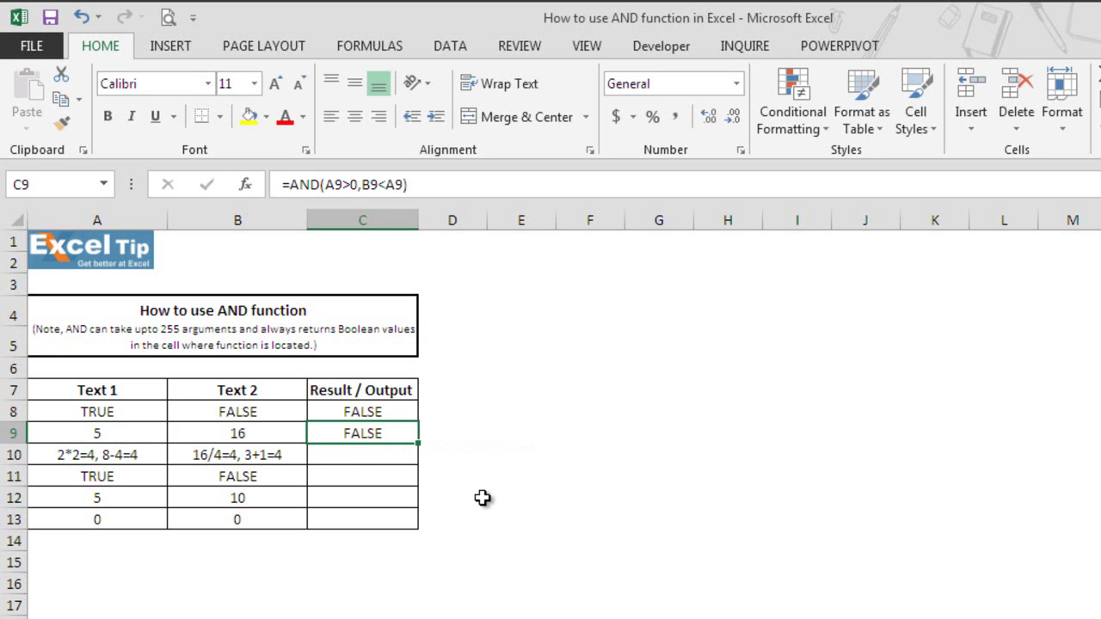
- Enter =AND(2*2=4,8-4=4,16/4=4,3+1=4) in C10, which returns TRUE
left_click(403, 455)
type("=and")
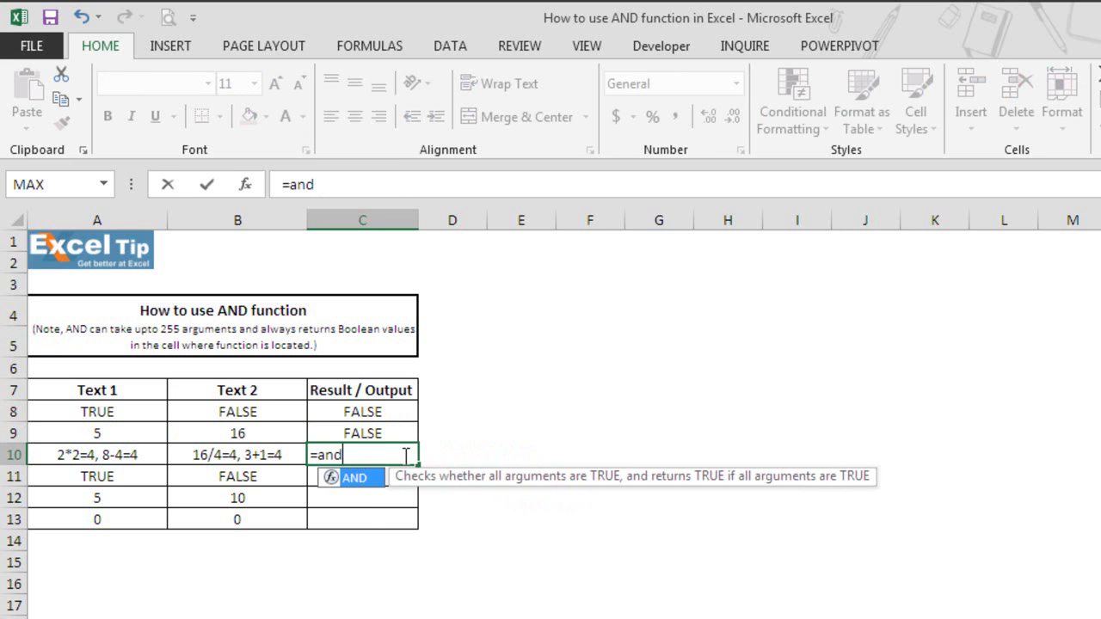
key("Tab")
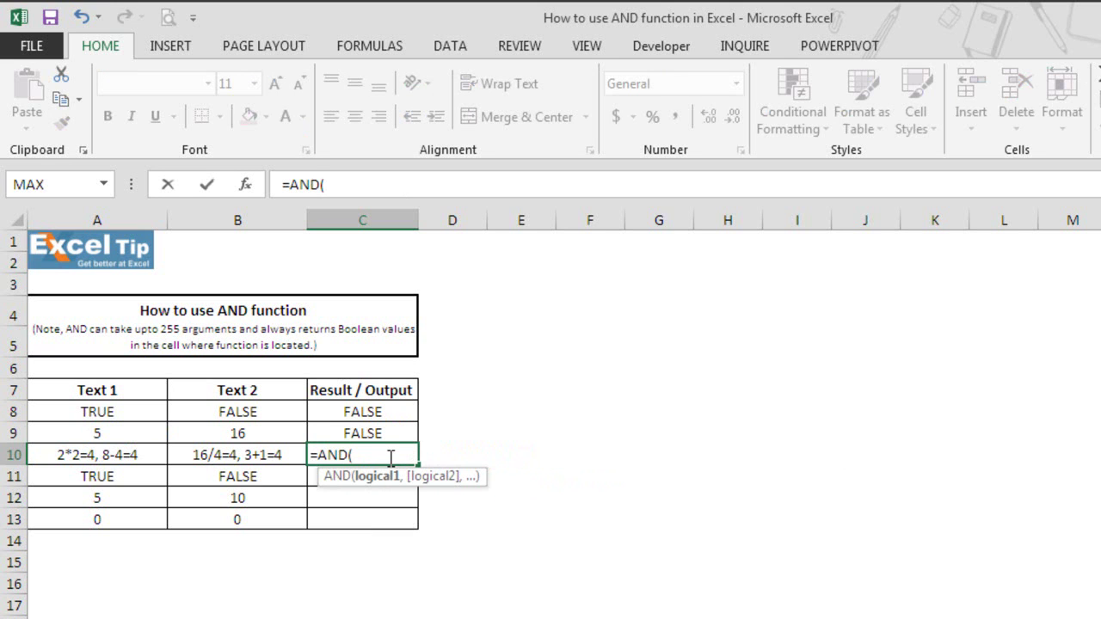
type("2*2=4,")
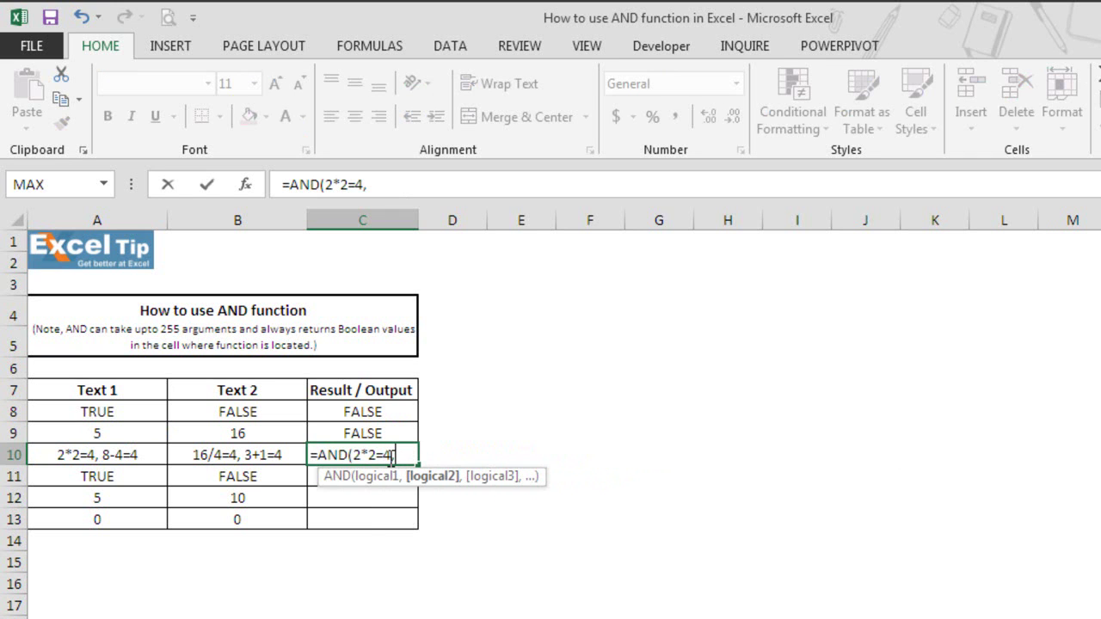
type("8-4=4")
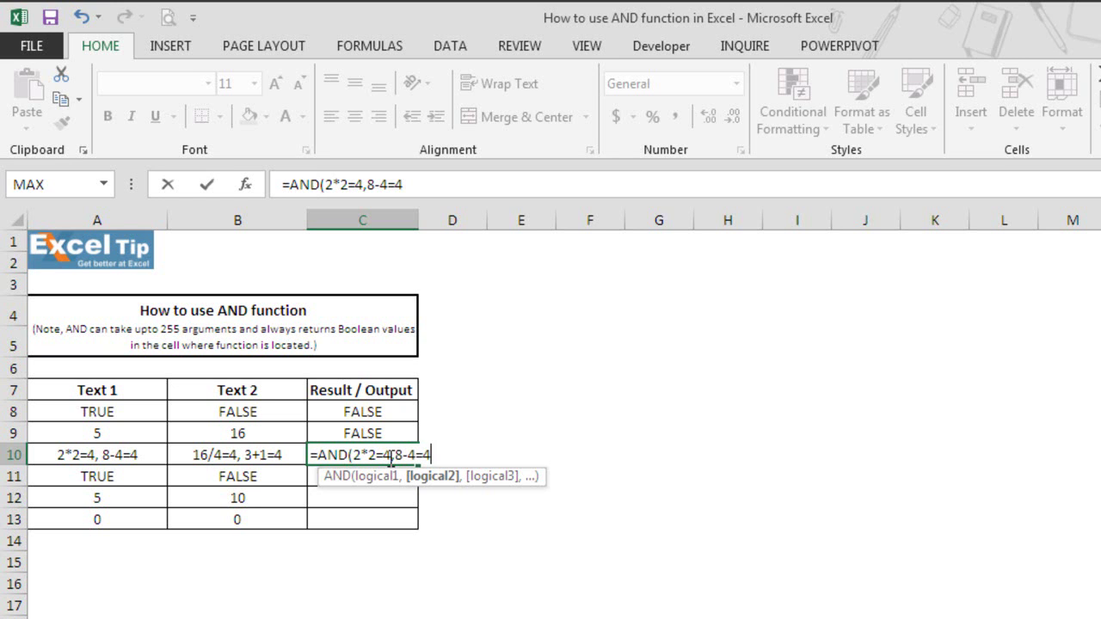
type(",16/4=4")
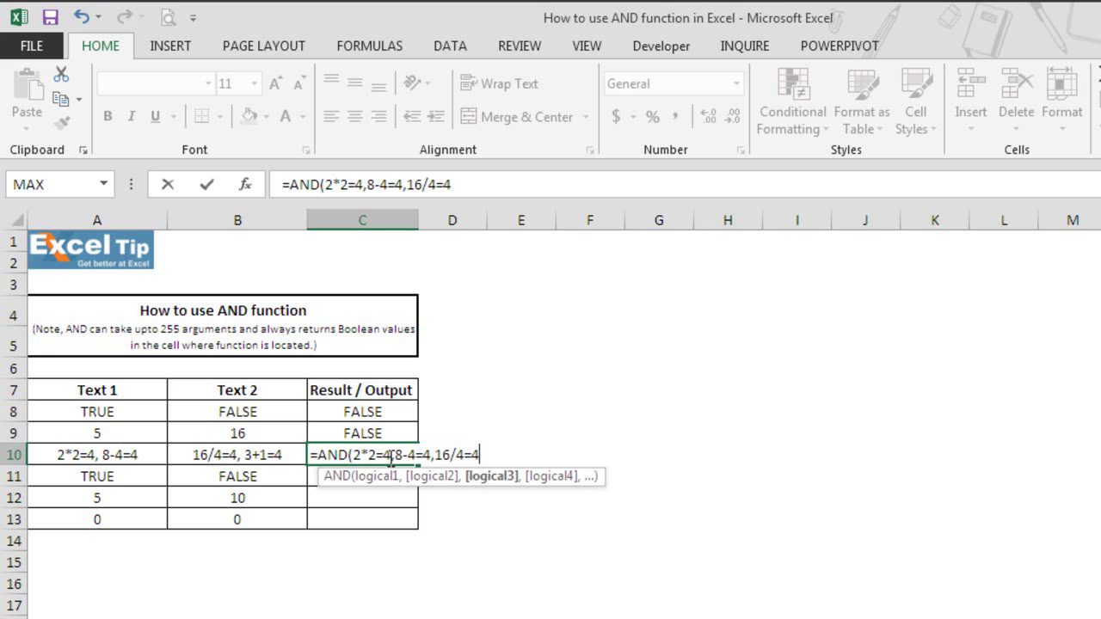
type(",")
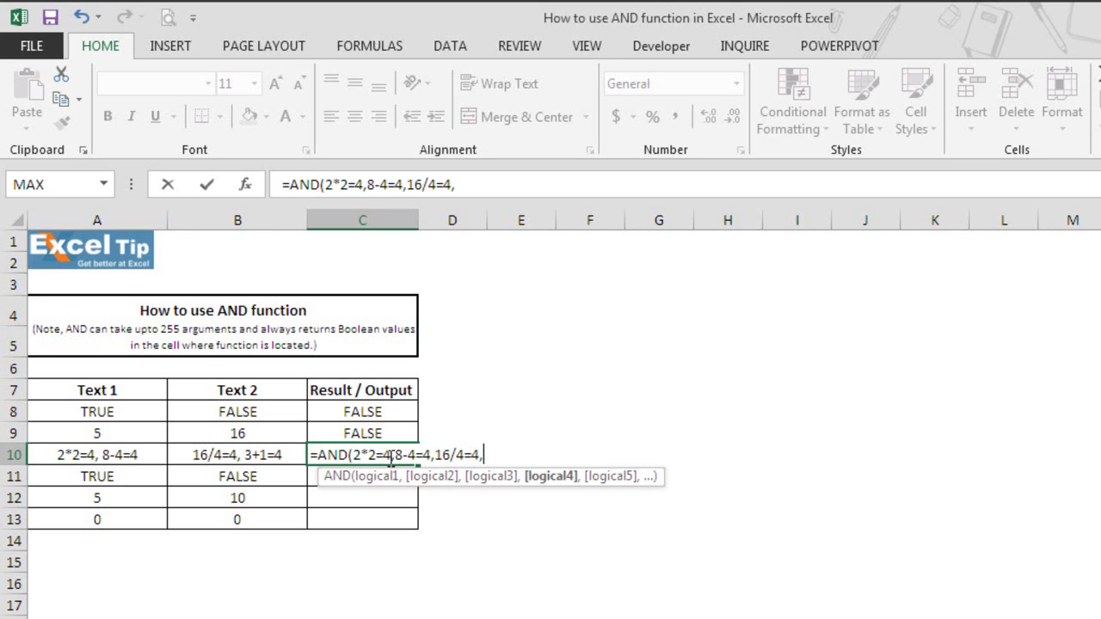
type("3+1=4)")
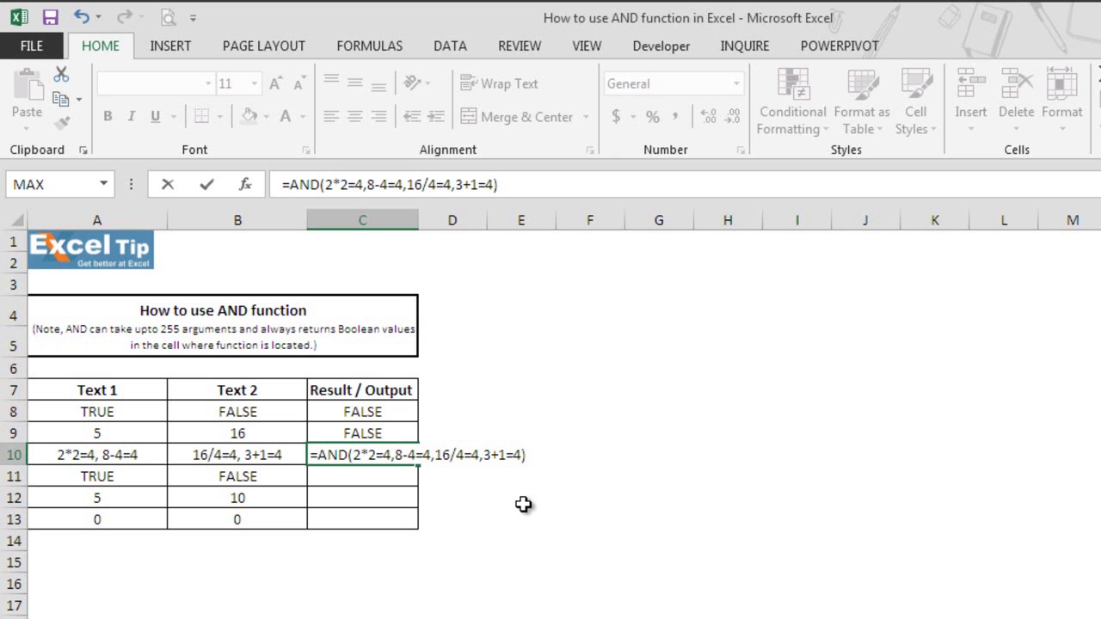
key("Return")
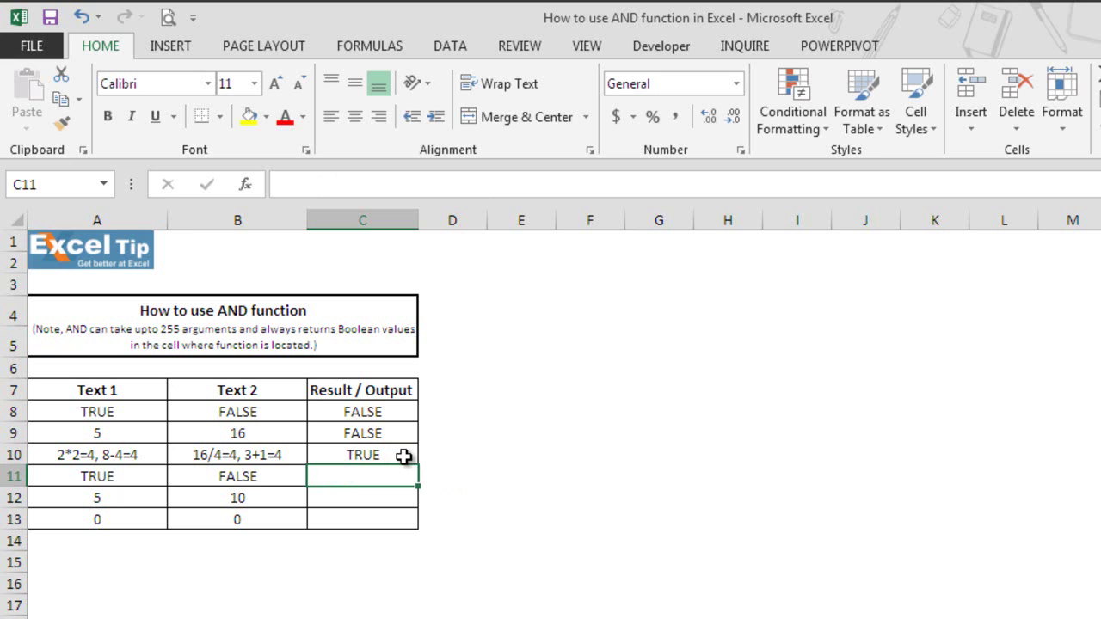
- Enter =AND(A11:B11) in C11 and review the formula without changing it
type("=and")
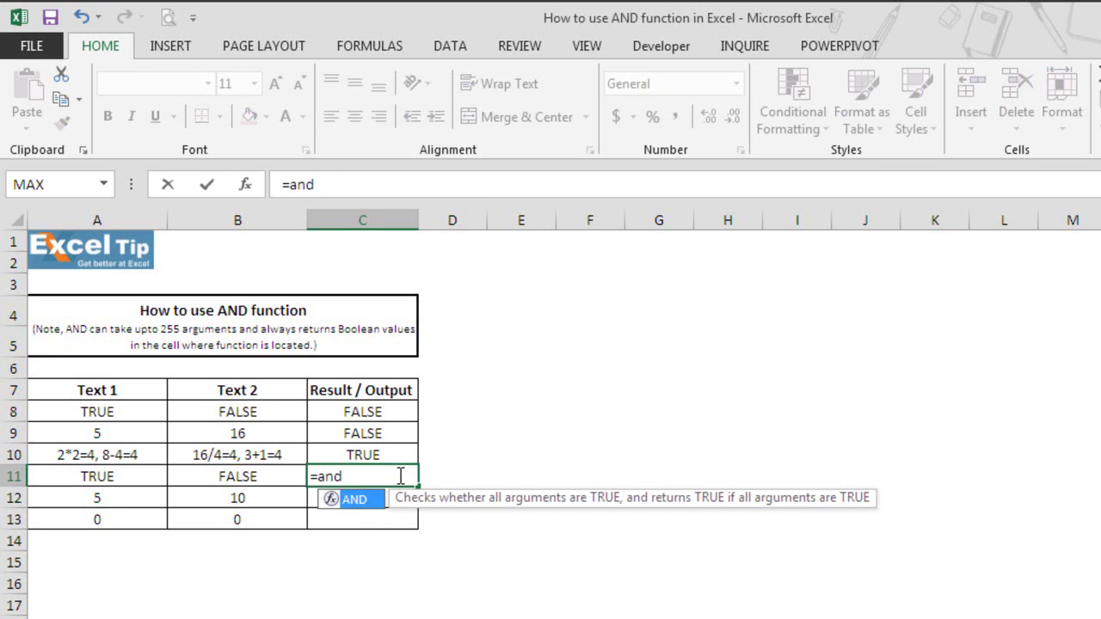
key("Tab")
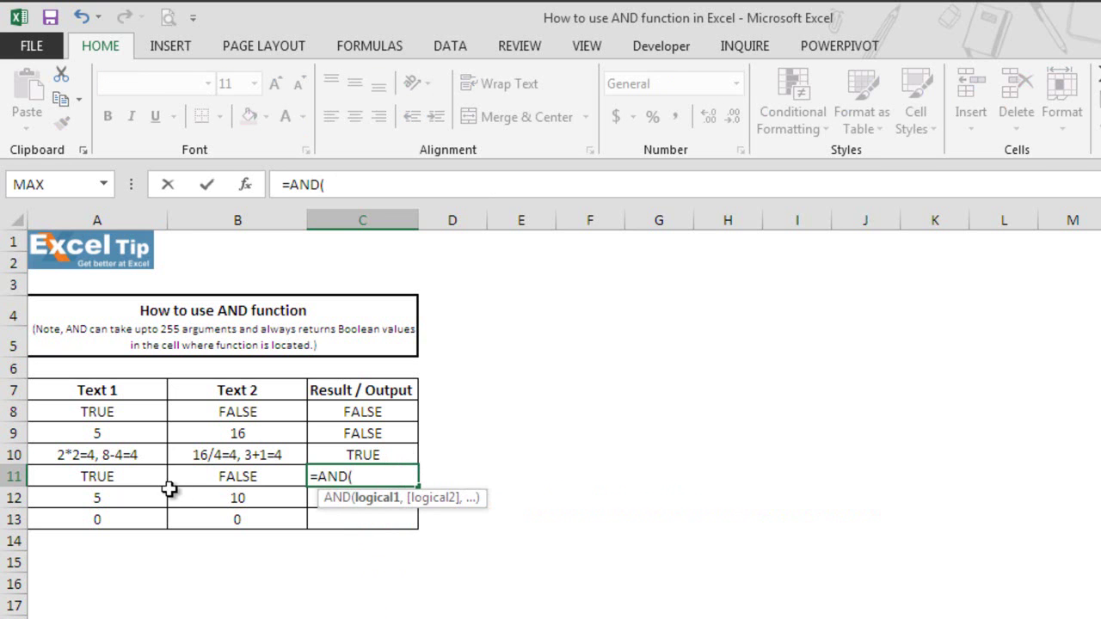
left_click_drag(152, 479, 191, 480)
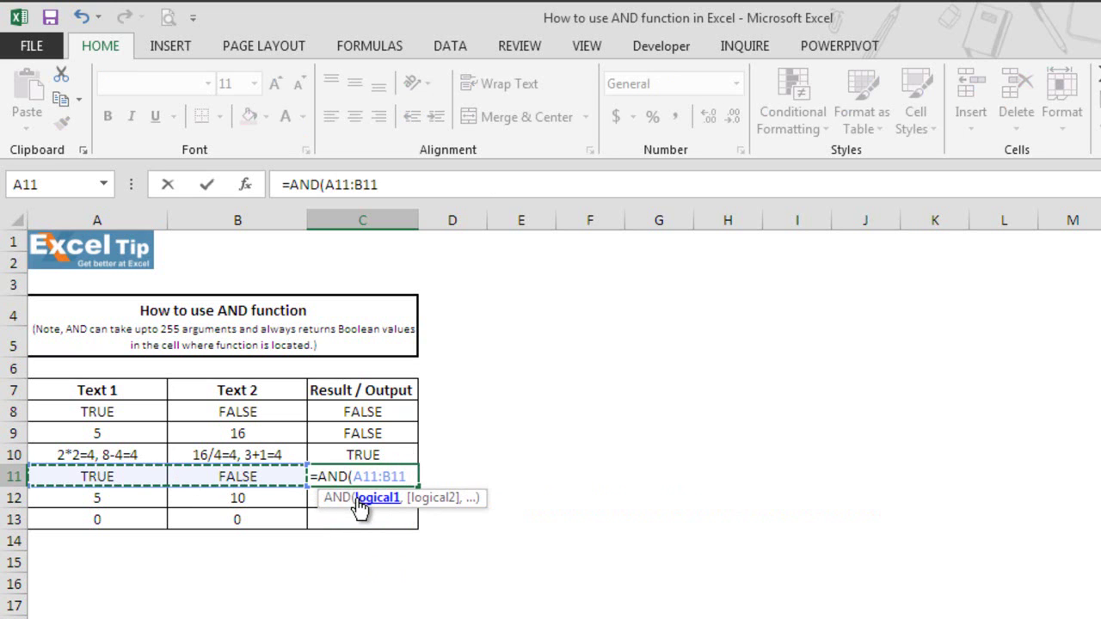
type(")")
key("Return")
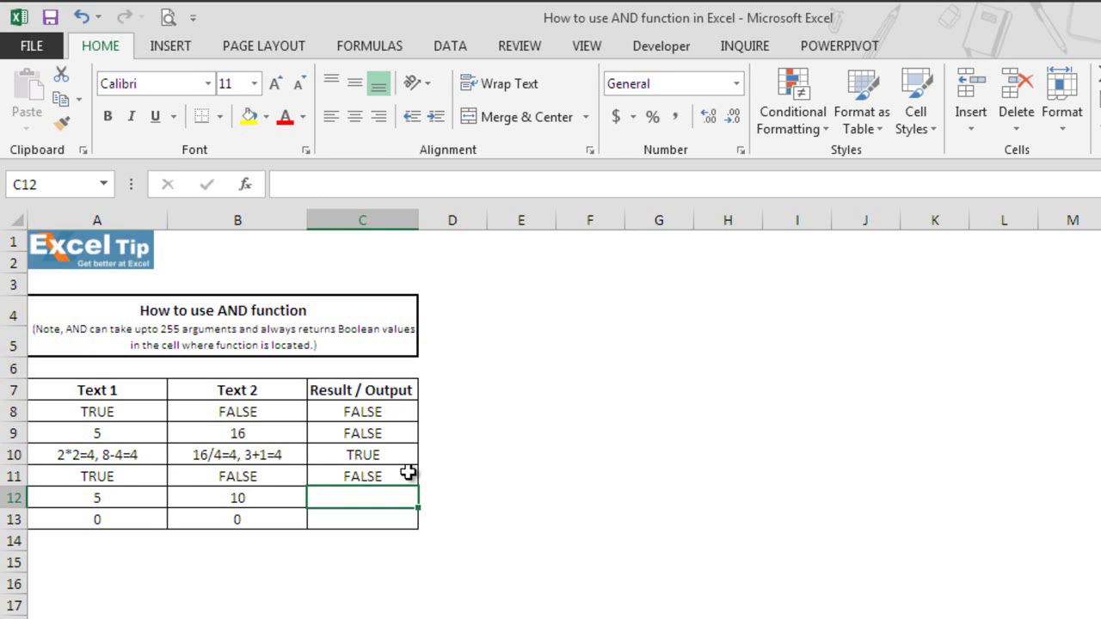
double_click(406, 473)
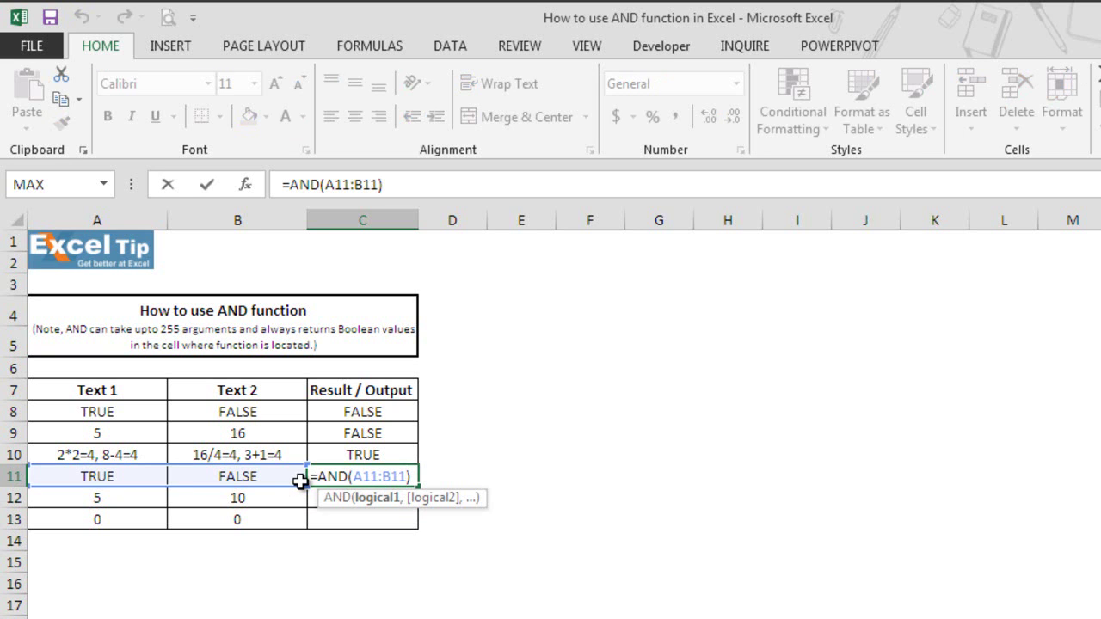
key("Escape")
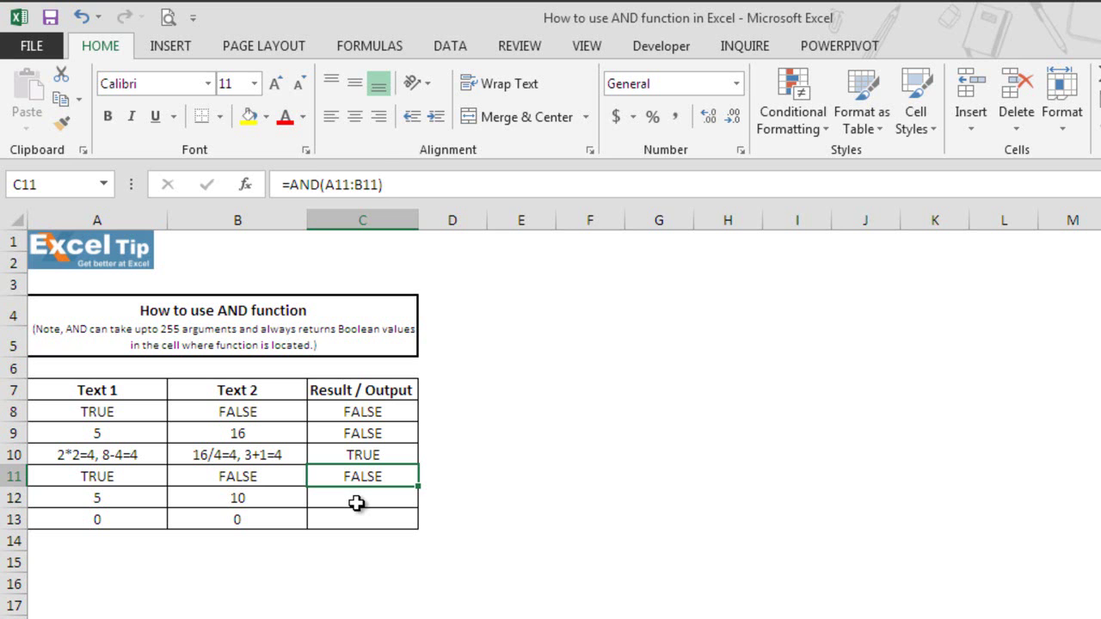
- Enter =AND(A12,B12) in C12, returning TRUE
left_click(356, 503)
type("=and")
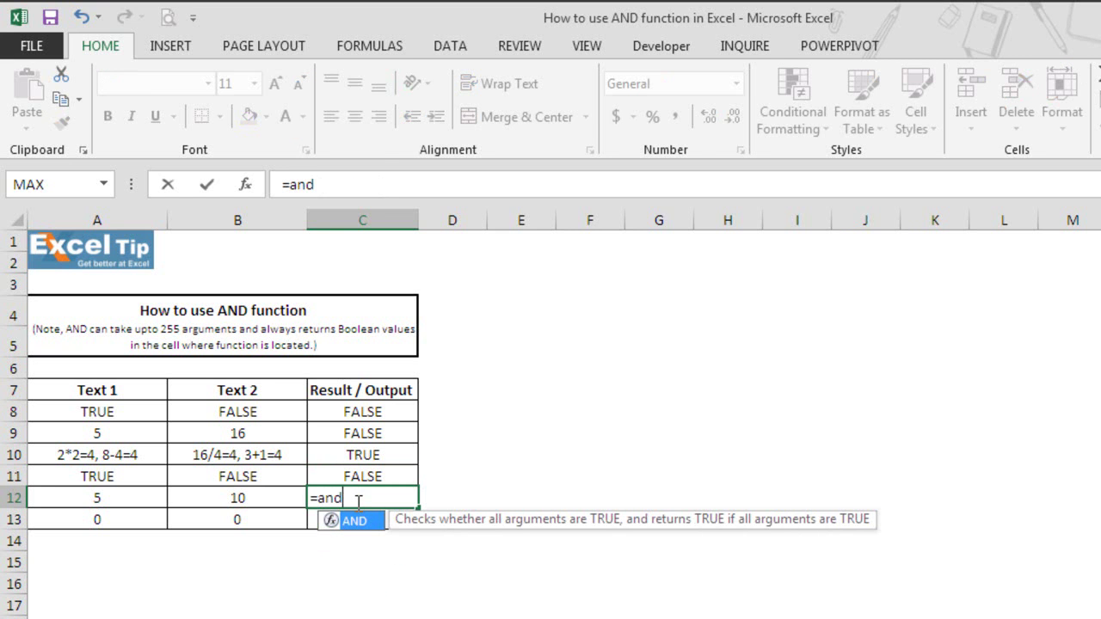
key("Tab")
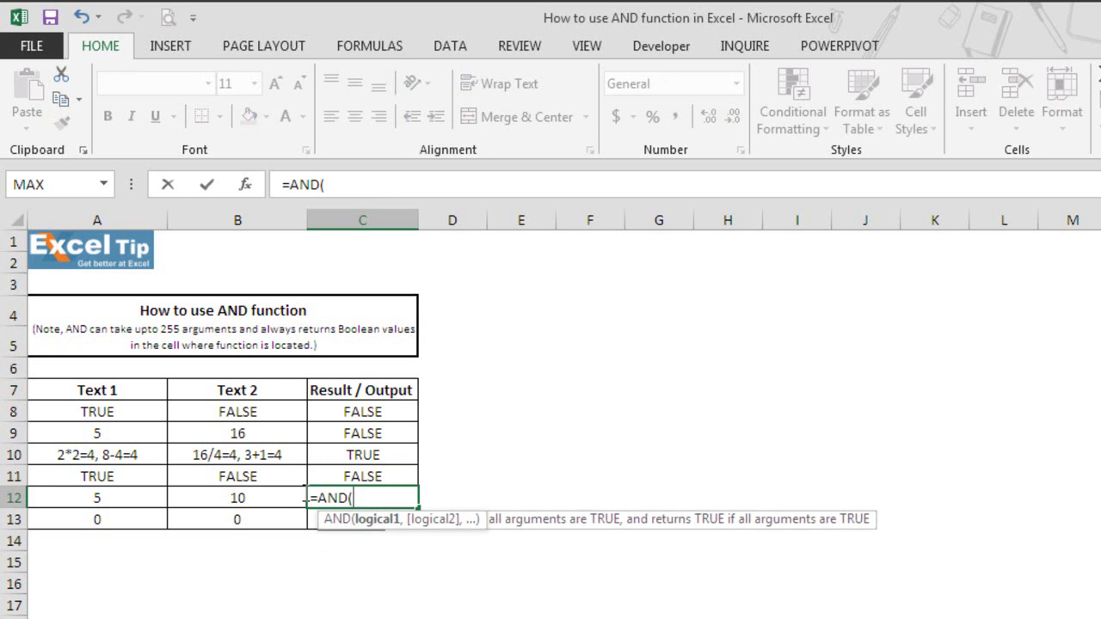
left_click(124, 505)
type(",")
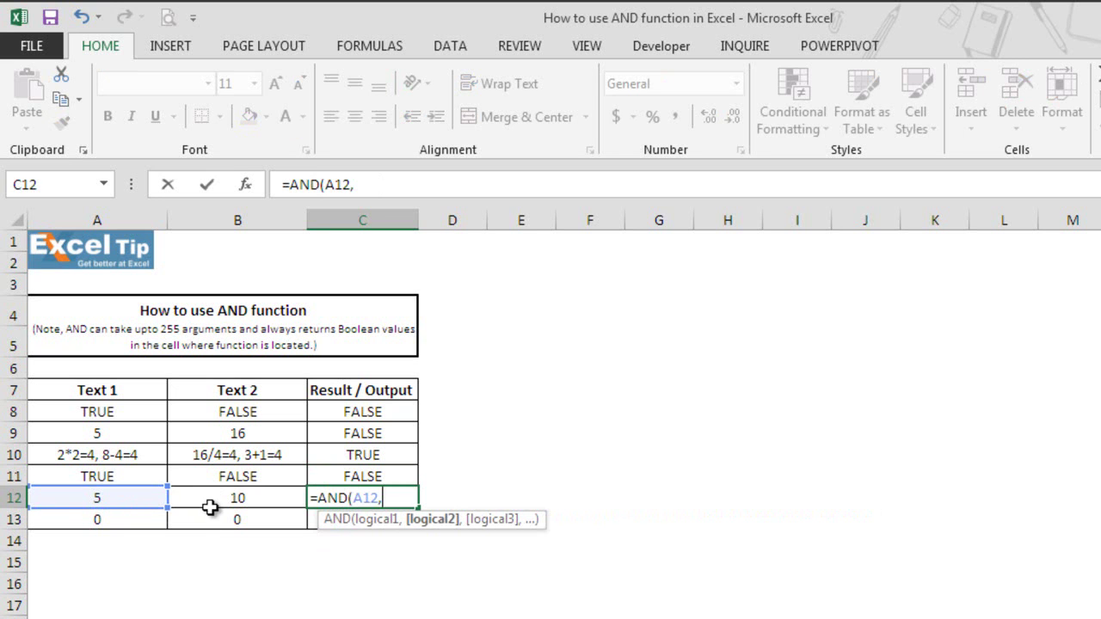
left_click(210, 507)
type(")")
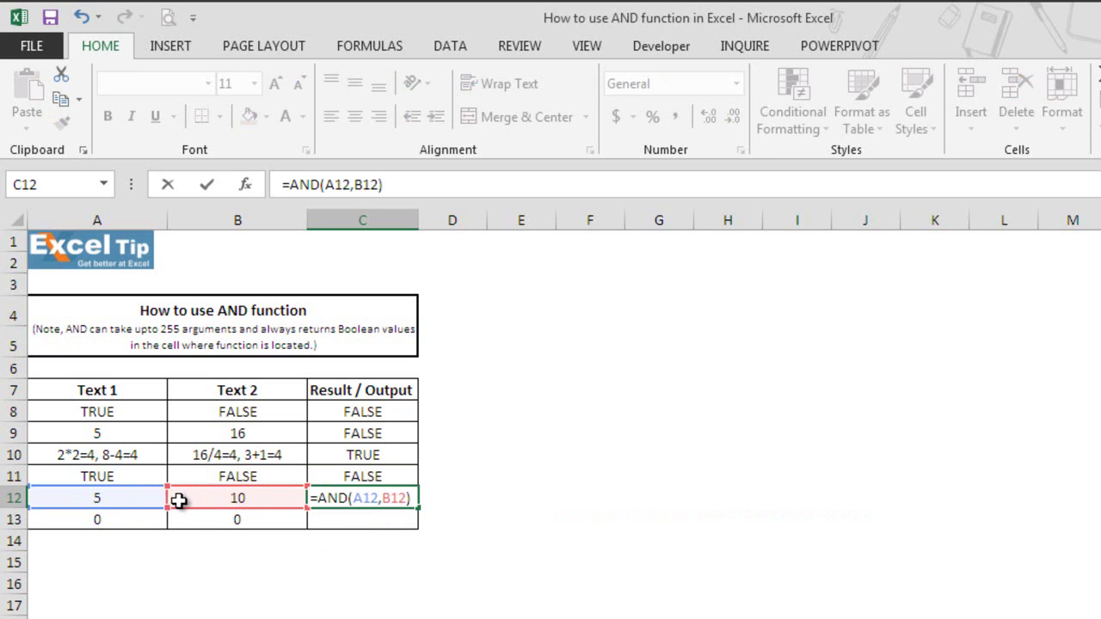
key("Return")
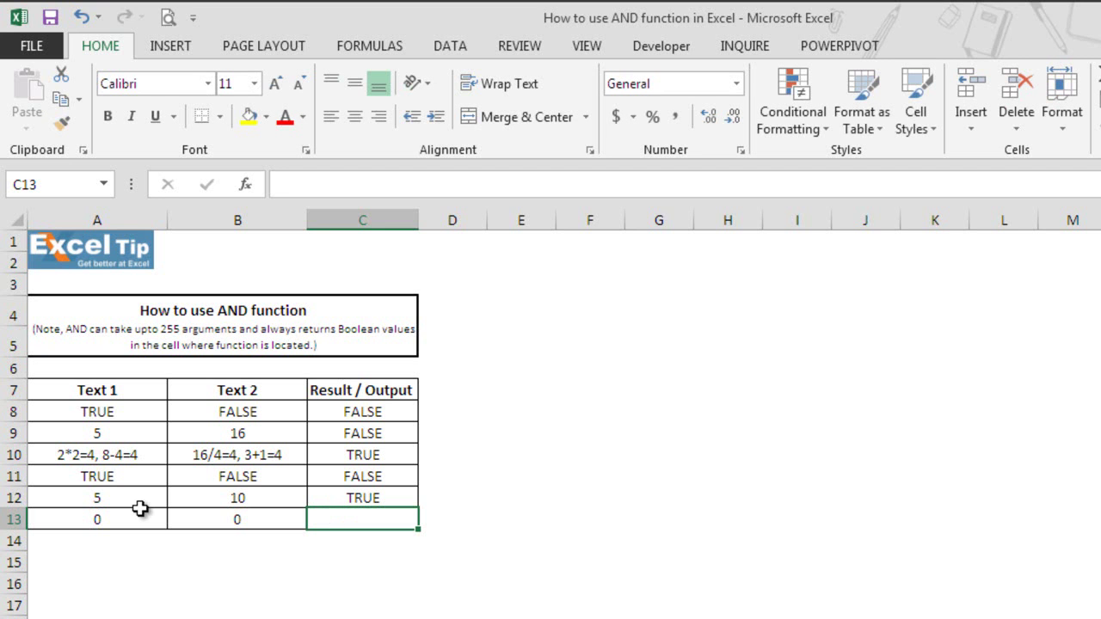
- Enter =AND(A13,B13) in C13, returning FALSE
type("=and")
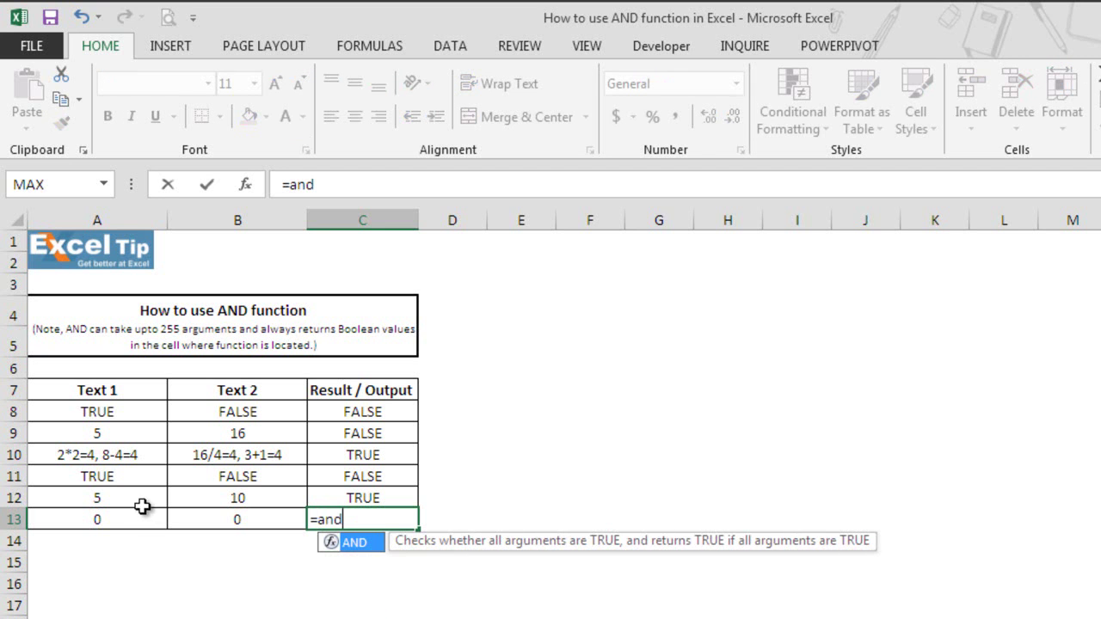
key("Tab")
left_click(129, 516)
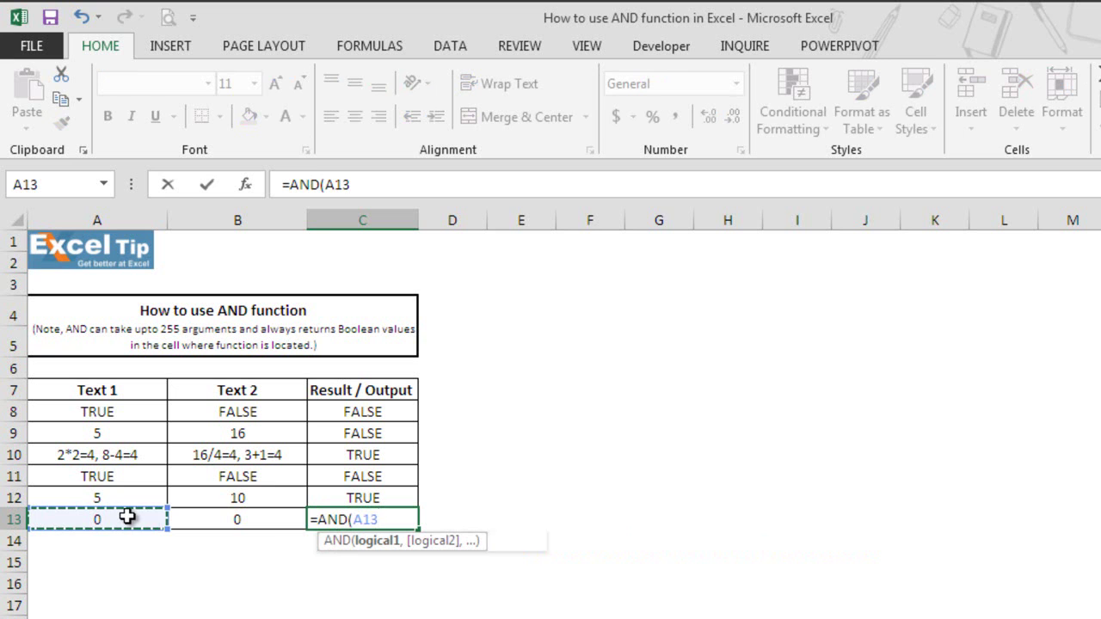
type(",")
left_click(271, 519)
type(")")
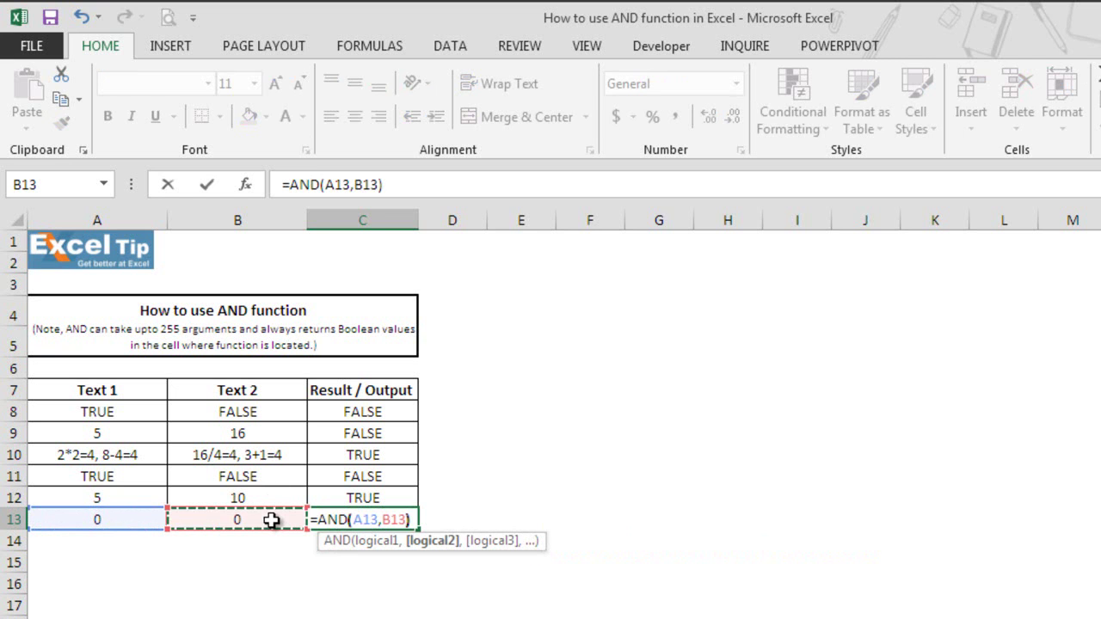
key("Return")
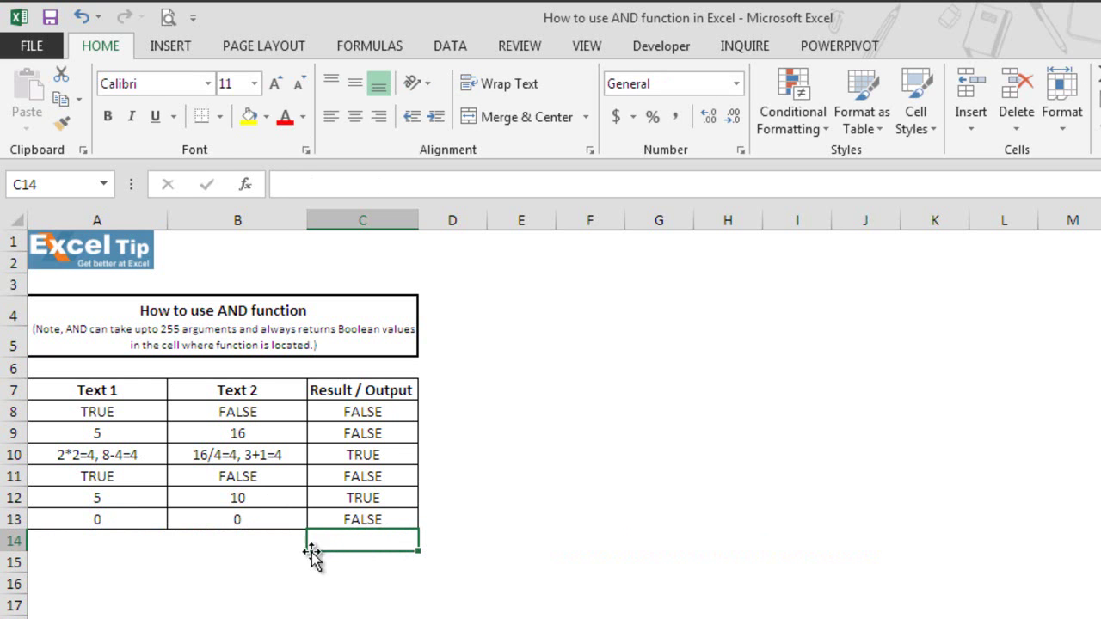
left_click(266, 588)
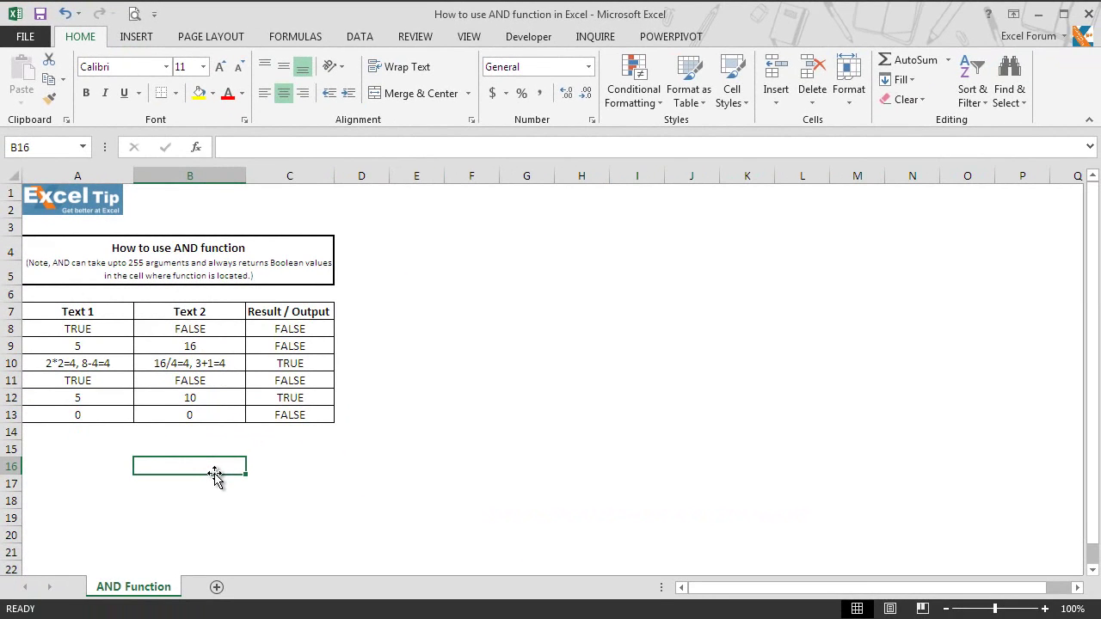